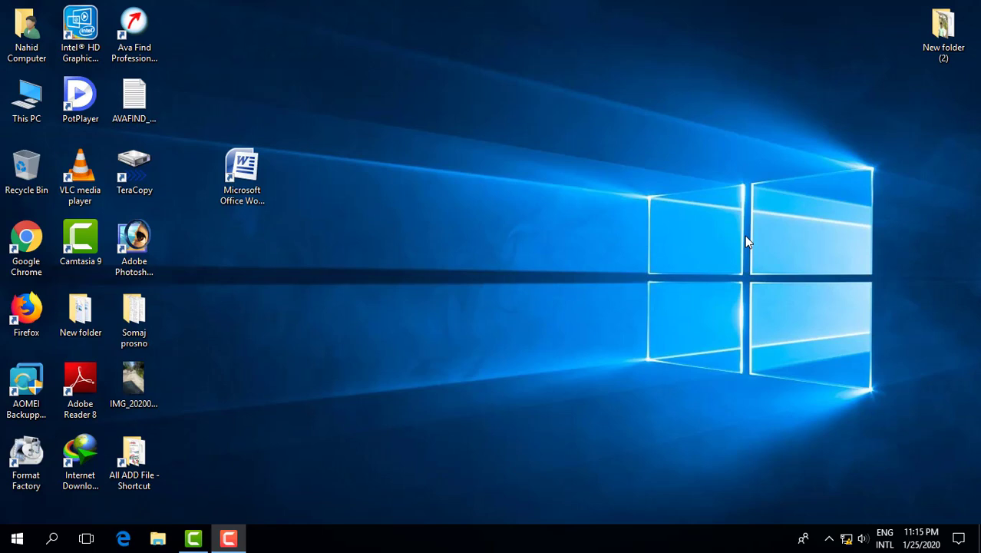
Launch Microsoft Word from its desktop shortcut to get a blank Document1.
{"action": "double_click", "coordinate": [247, 175]}
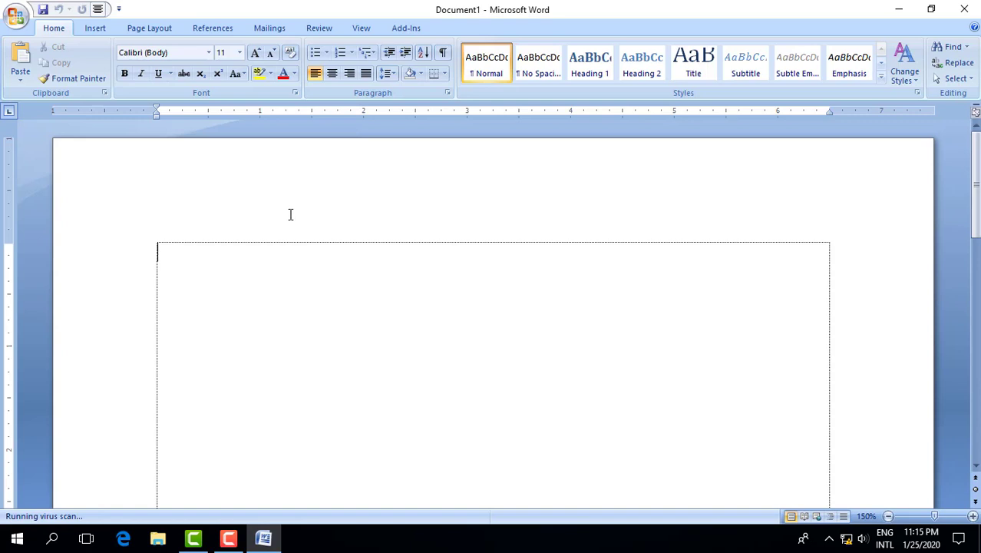
Show the Bijoy keyboard as a topbar from its tray icon, then select the Font name box.
{"action": "left_click", "coordinate": [830, 540]}
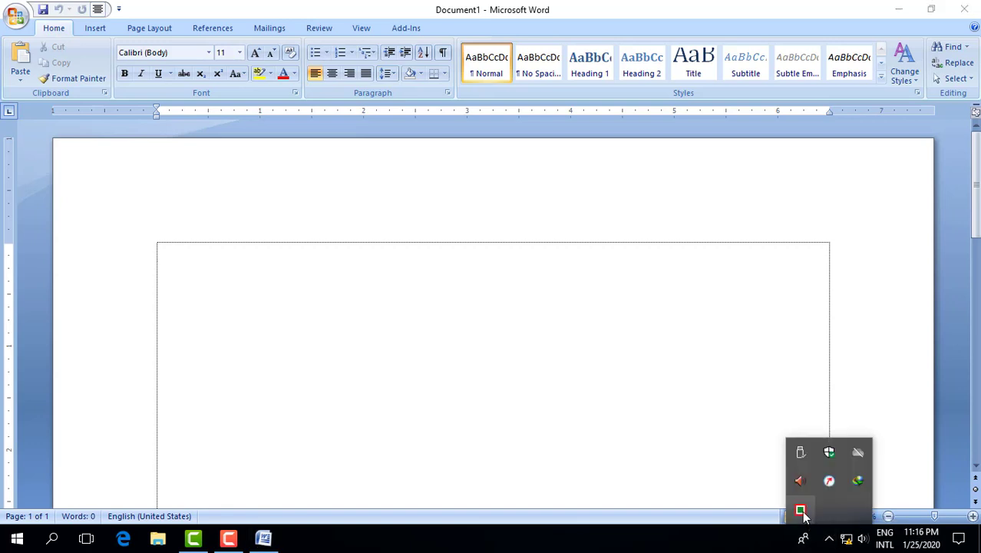
{"action": "right_click", "coordinate": [800, 509]}
{"action": "left_click", "coordinate": [745, 482]}
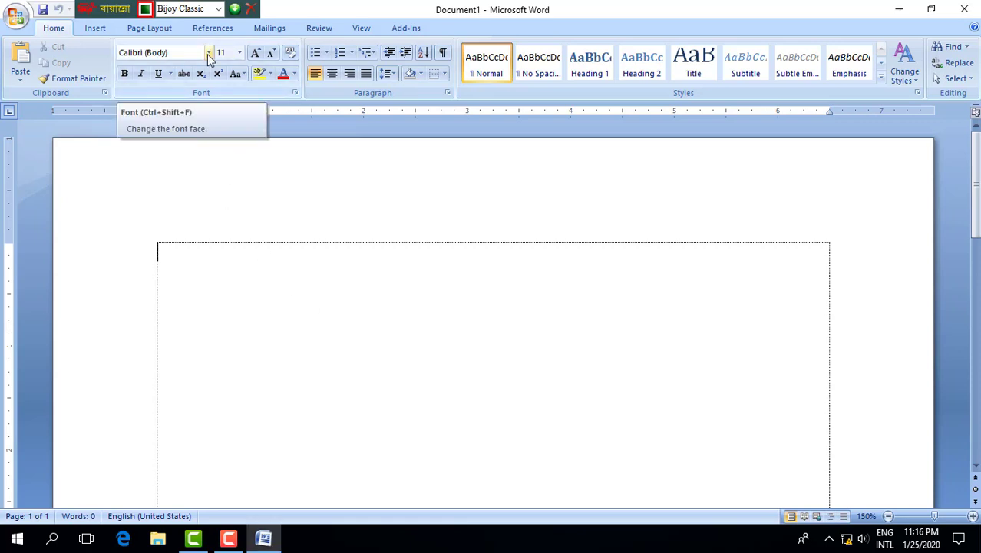
{"action": "left_click", "coordinate": [175, 55]}
{"action": "left_click", "coordinate": [209, 52]}
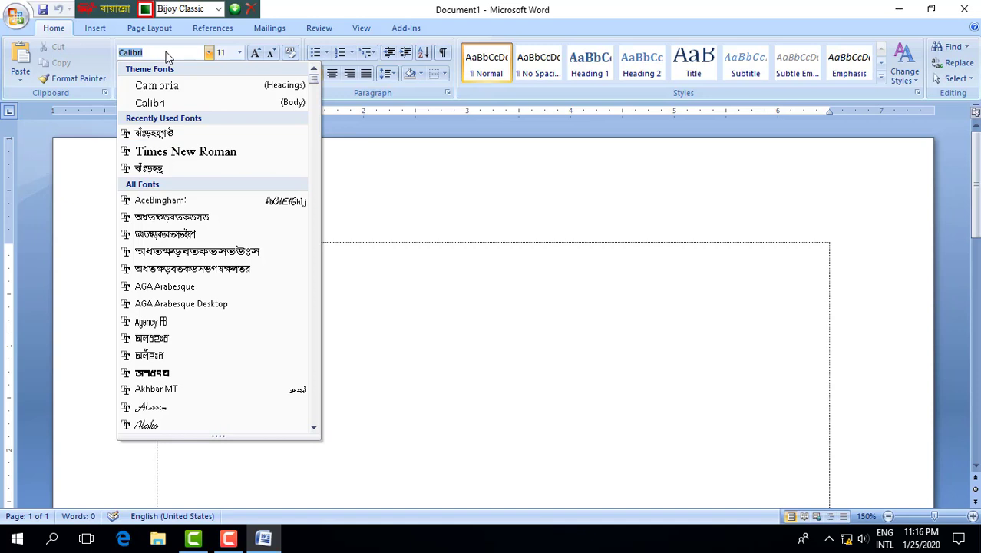
Switch Bijoy to English input and set the document font to SutonnyMJ.
{"action": "key", "text": "BackSpace"}
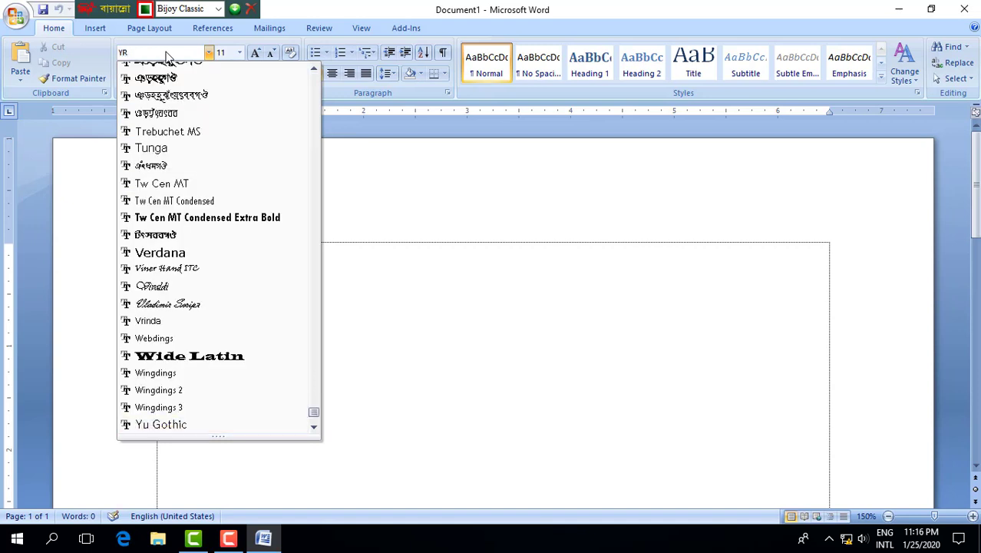
{"action": "key", "text": "ctrl+alt+b"}
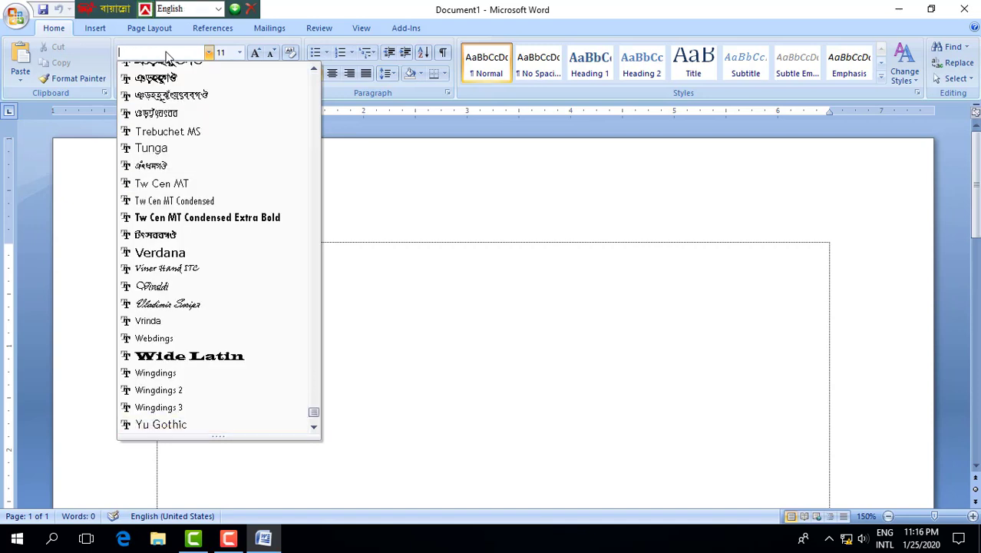
{"action": "type", "text": "Sut"}
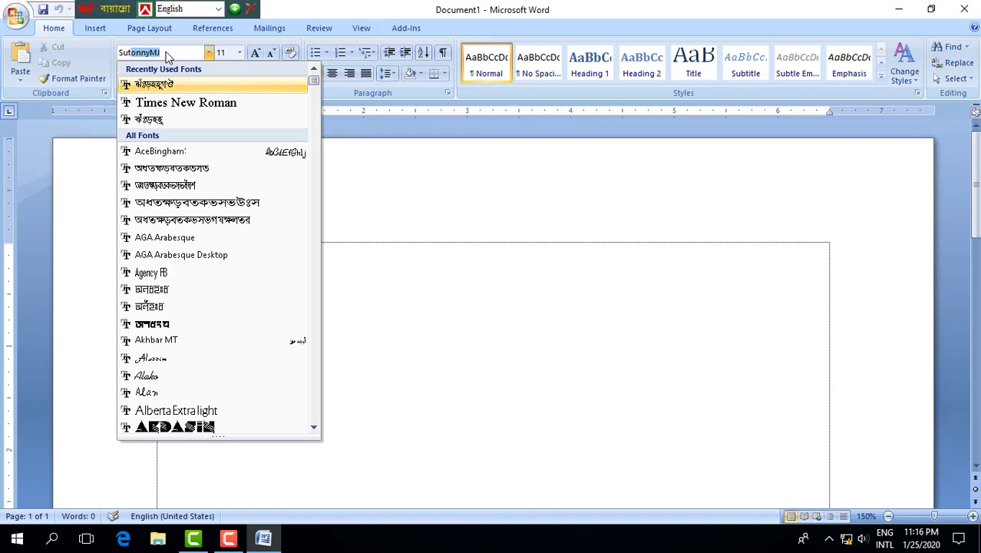
{"action": "type", "text": "onnyMJ"}
{"action": "key", "text": "Return"}
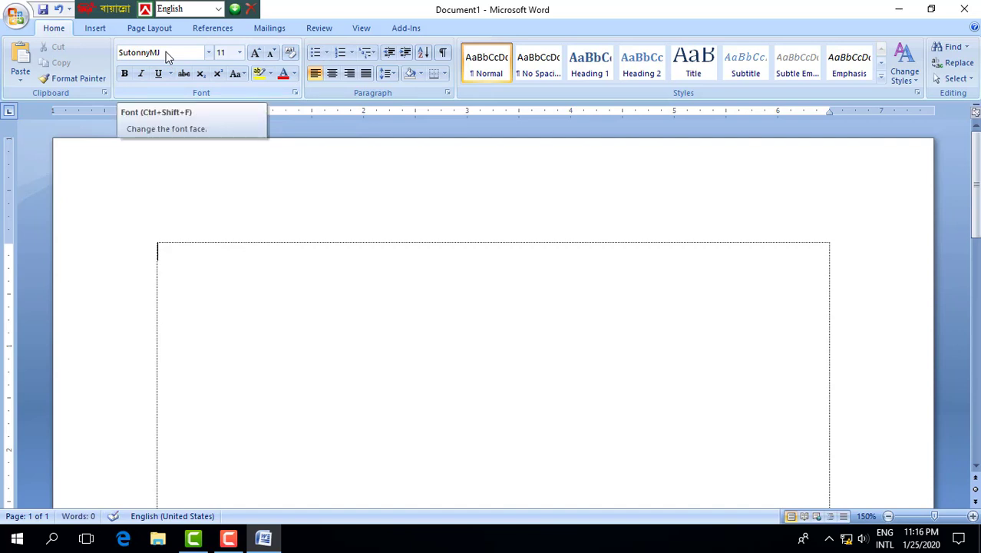
Type 'আমাদের অক্ষ' in Bijoy Classic mode and move the Bijoy toolbar slightly right.
{"action": "key", "text": "ctrl+alt+b"}
{"action": "type", "text": "অ"}
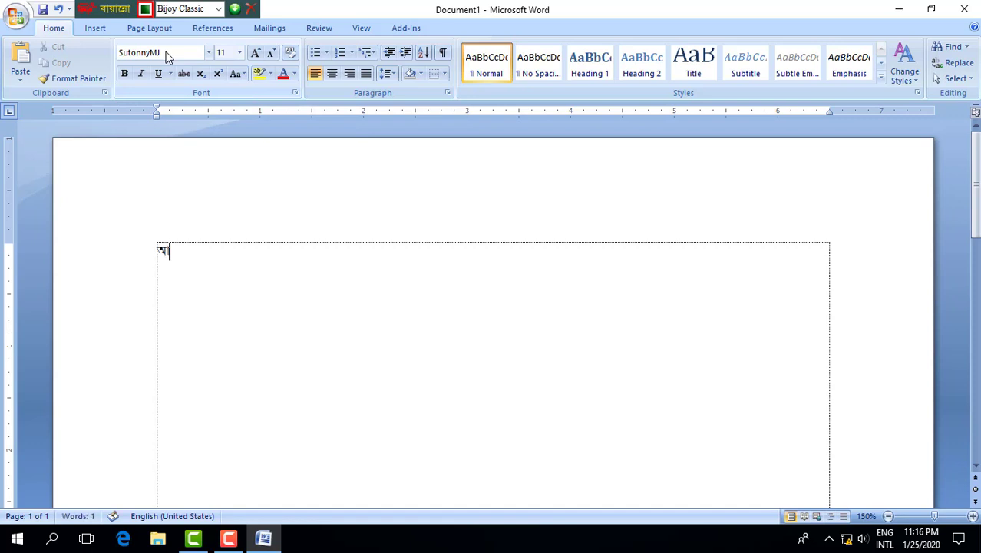
{"action": "type", "text": "মাদের"}
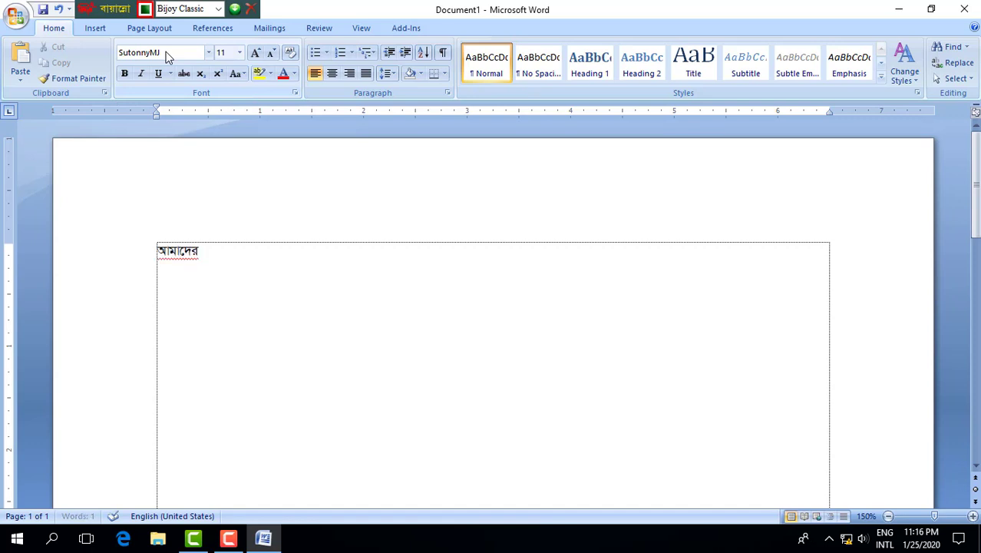
{"action": "type", "text": " অক্ষ"}
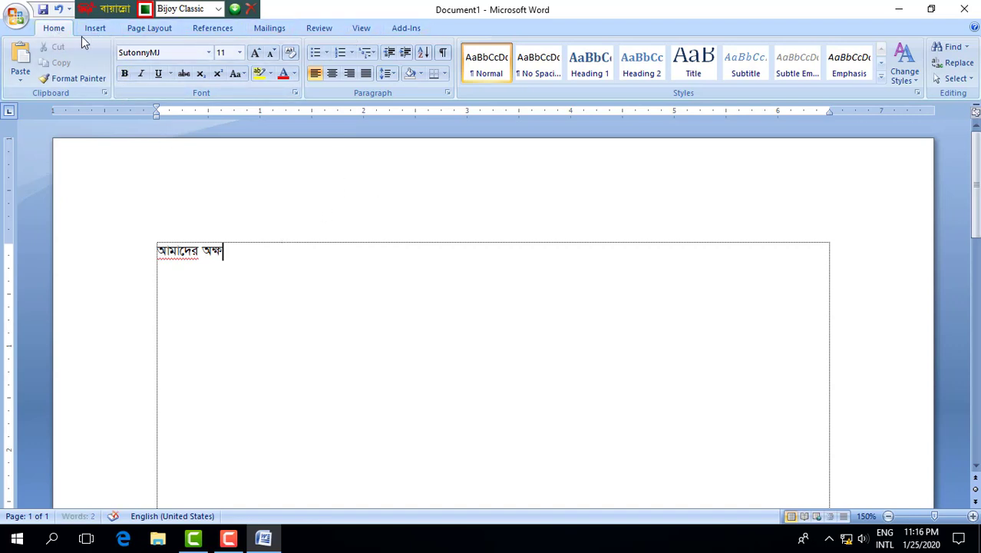
{"action": "left_click", "coordinate": [117, 8]}
{"action": "left_click_drag", "start_coordinate": [118, 8], "coordinate": [147, 8]}
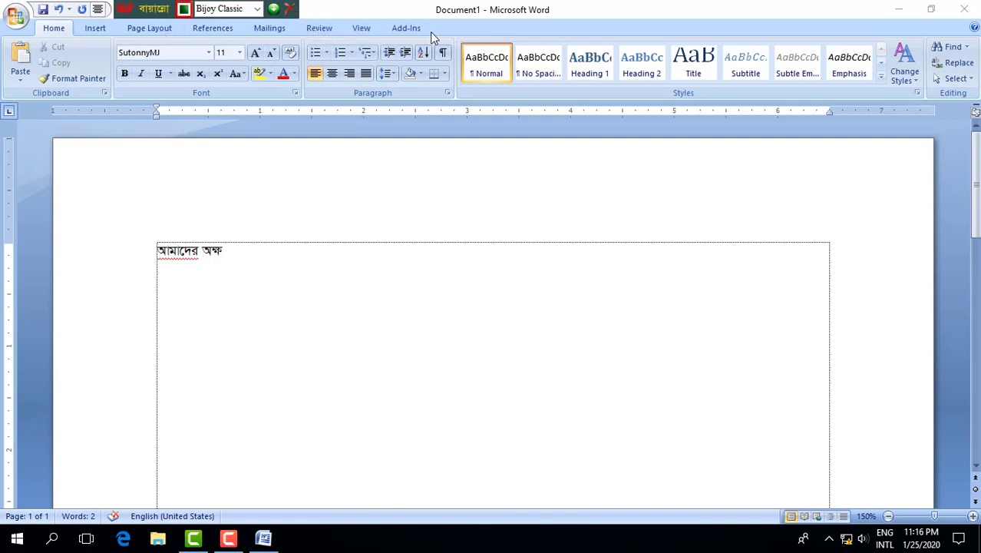
Exit the Bijoy keyboard, then type 'gfmf', which appears as মভসভ in SutonnyMJ.
{"action": "left_click", "coordinate": [291, 10]}
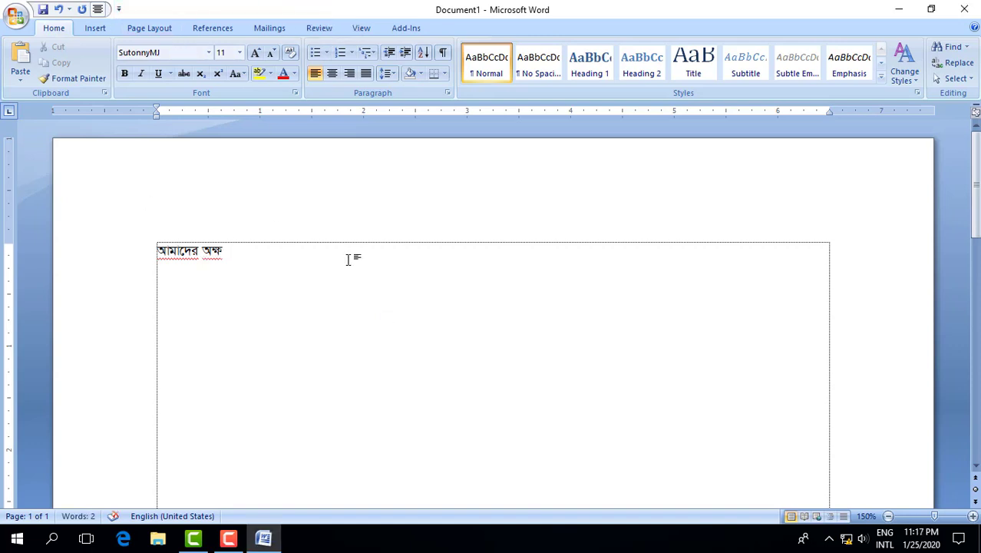
{"action": "type", "text": "gfmf"}
Relaunch BijoyBayanno from the Start menu app list.
{"action": "left_click", "coordinate": [23, 542]}
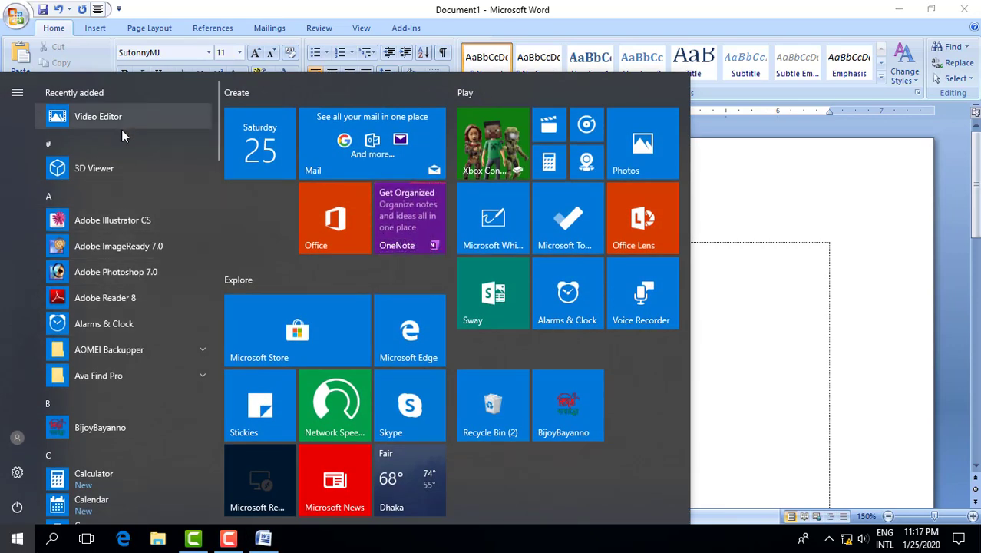
{"action": "left_click", "coordinate": [105, 433]}
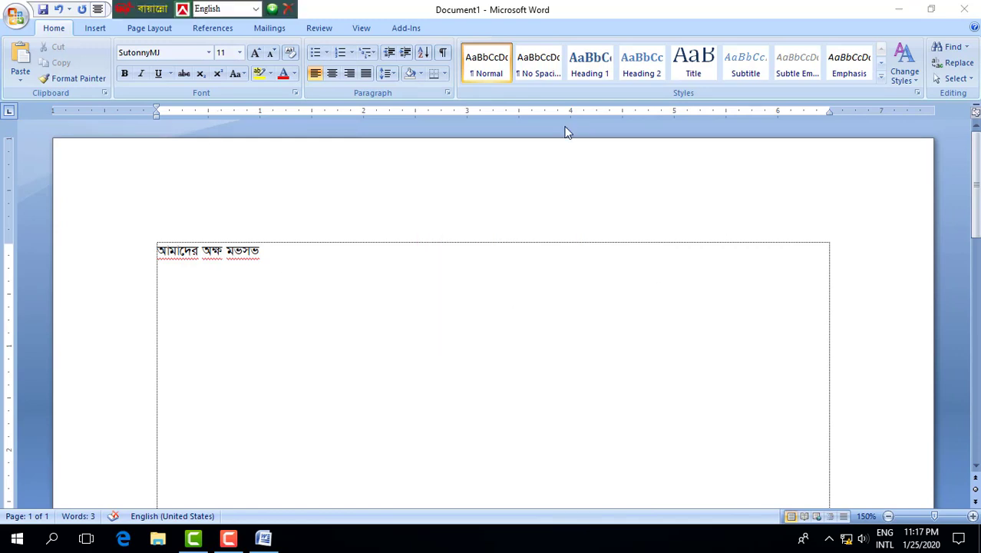
Send the Bijoy toolbar to the tray and type 'আমাদের নাম অক্ষ' after মভসভ, fixing typos.
{"action": "left_click", "coordinate": [273, 11]}
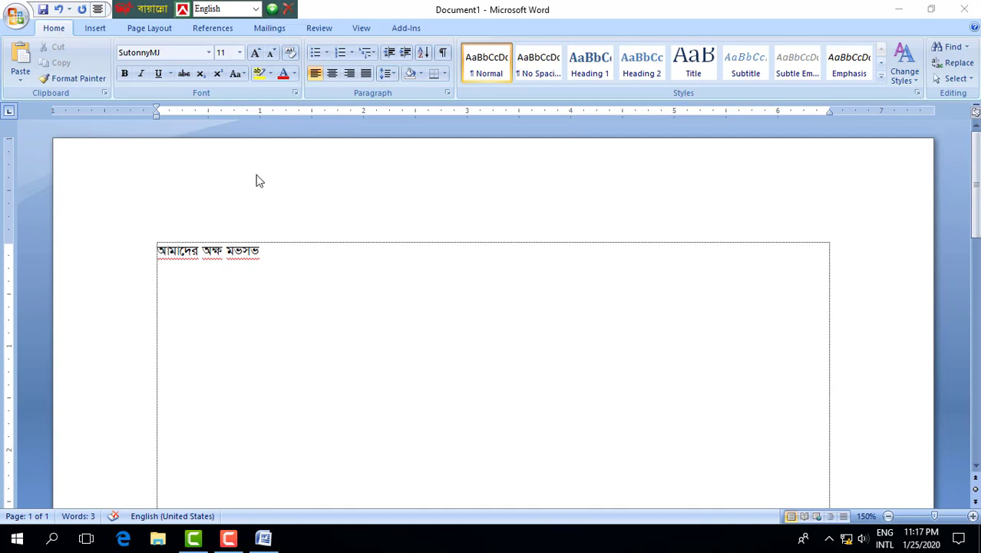
{"action": "left_click", "coordinate": [278, 260]}
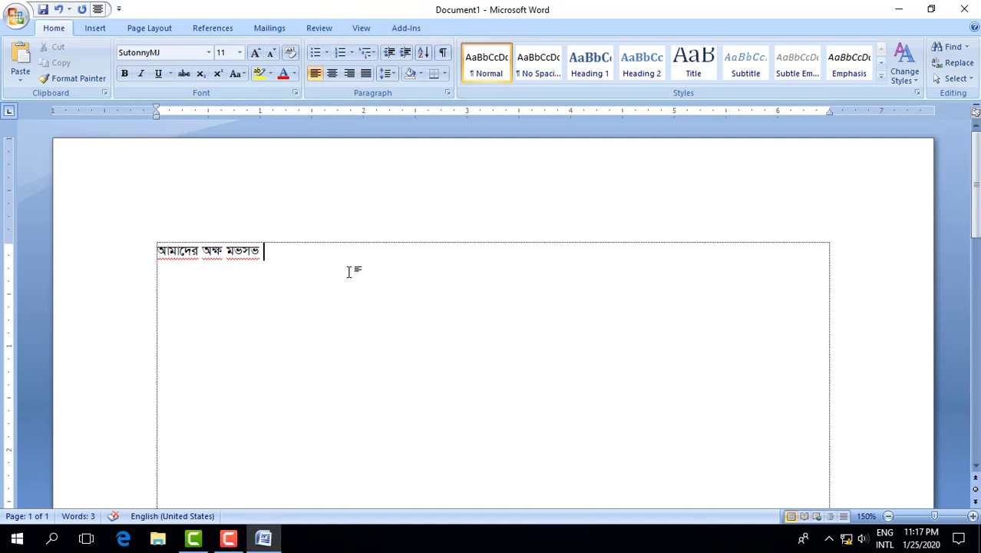
{"action": "type", "text": "ঋ"}
{"action": "type", "text": "ভসভা"}
{"action": "key", "text": "BackSpace"}
{"action": "key", "text": "BackSpace"}
{"action": "key", "text": "BackSpace"}
{"action": "key", "text": "BackSpace"}
{"action": "type", "text": "আমাদে"}
{"action": "type", "text": "র নাম অ"}
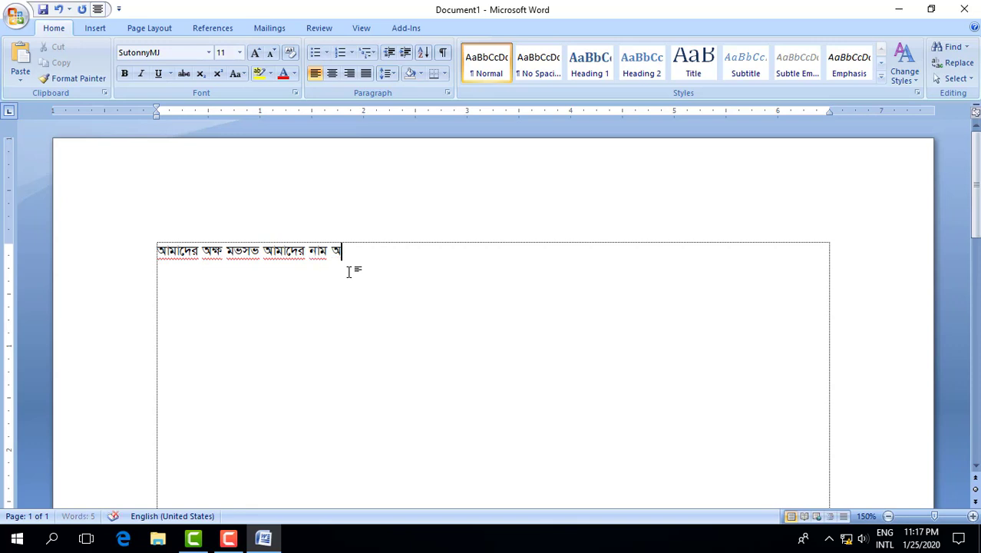
{"action": "type", "text": "ক্ষখ"}
{"action": "key", "text": "BackSpace"}
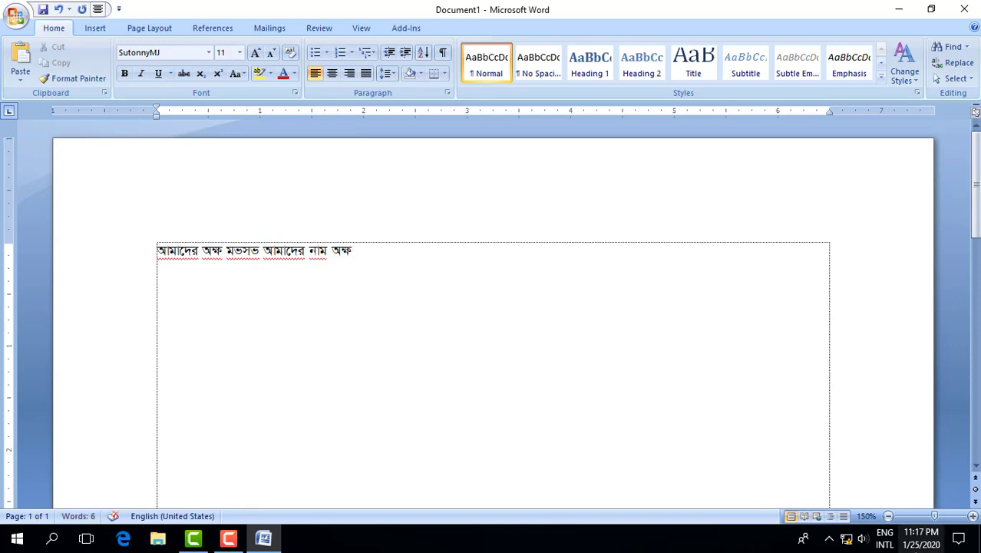
Bring the Bijoy keyboard back as a topbar from its hidden tray icon.
{"action": "left_click", "coordinate": [831, 540]}
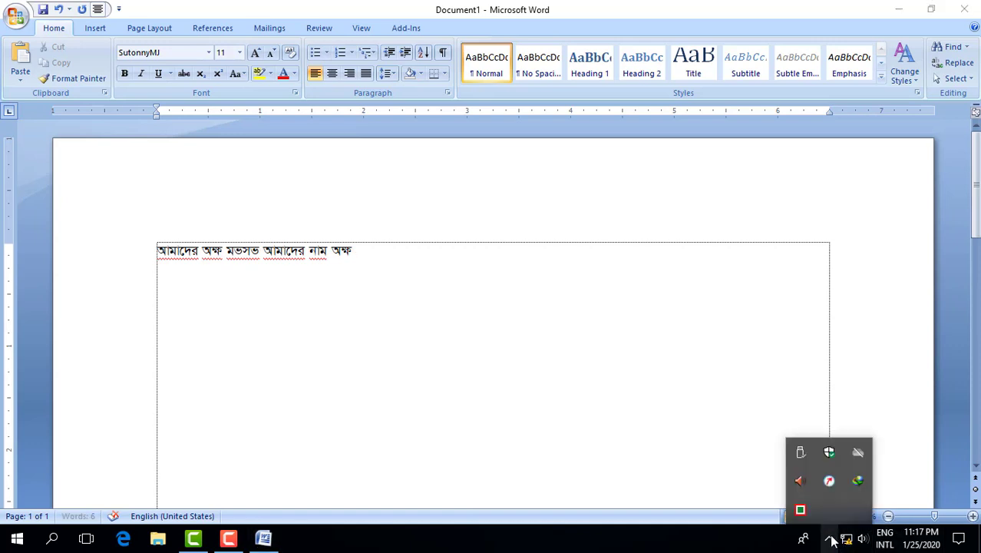
{"action": "right_click", "coordinate": [800, 509]}
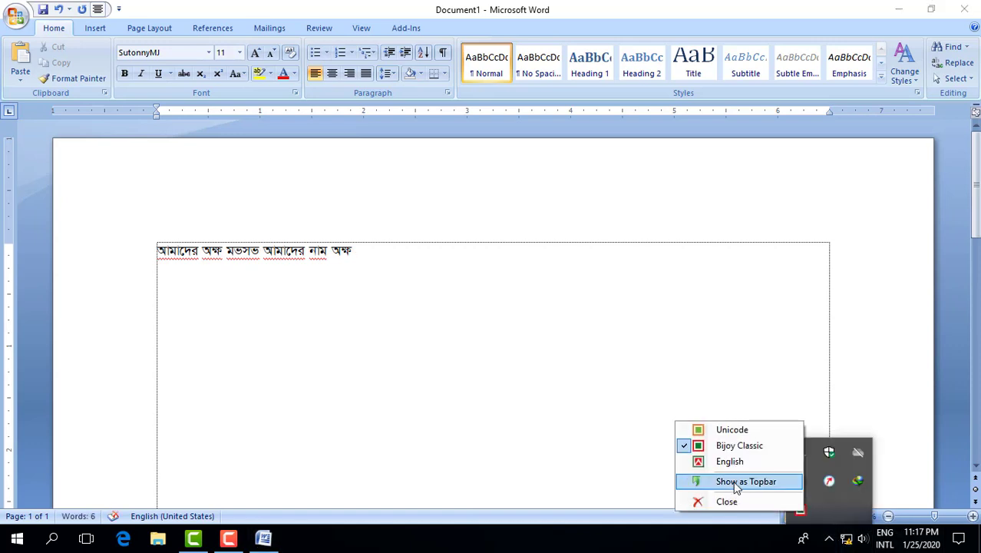
{"action": "left_click", "coordinate": [735, 482]}
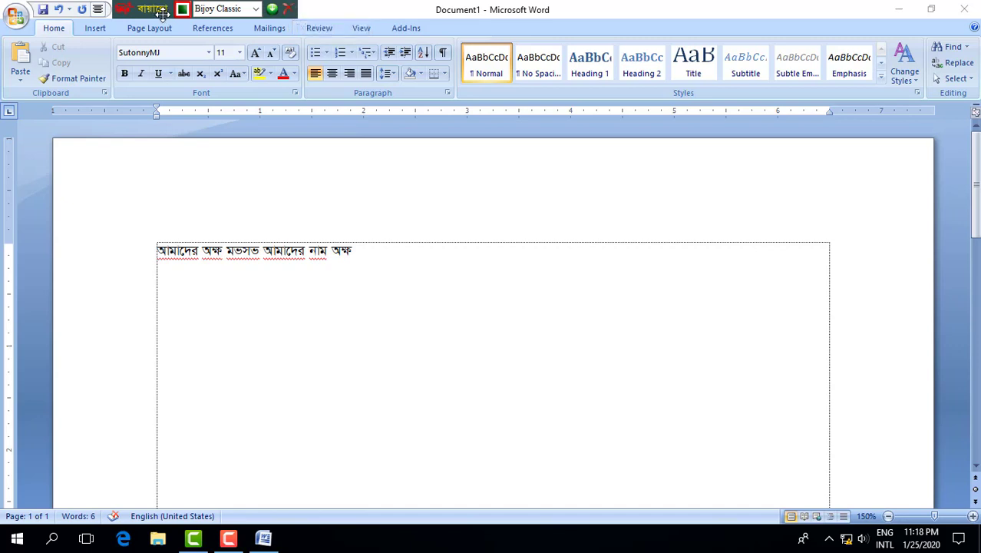
Nudge the Bijoy topbar a little to the right along the title bar.
{"action": "mouse_move", "coordinate": [177, 15]}
{"action": "left_mouse_down"}
{"action": "mouse_move", "coordinate": [187, 17]}
{"action": "mouse_move", "coordinate": [168, 6]}
{"action": "left_mouse_up"}
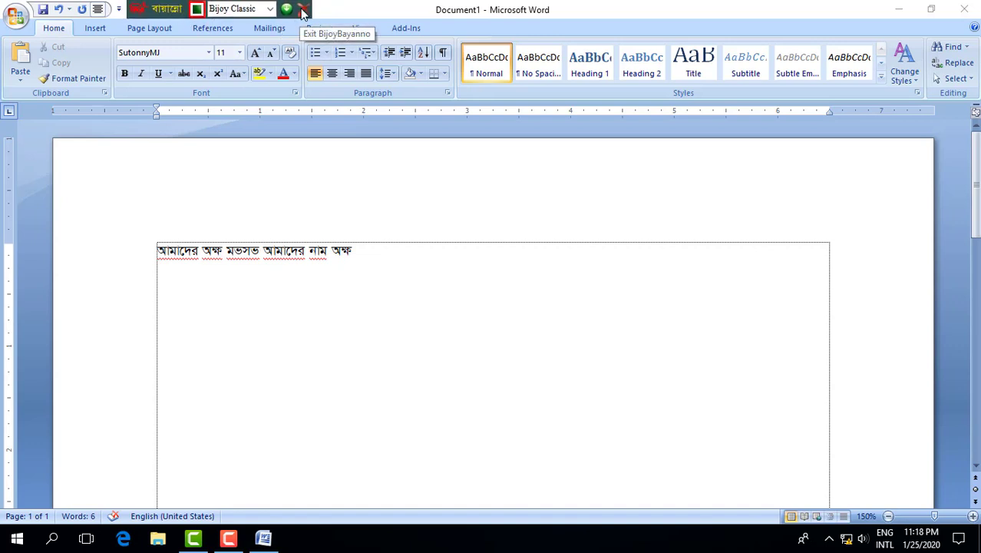